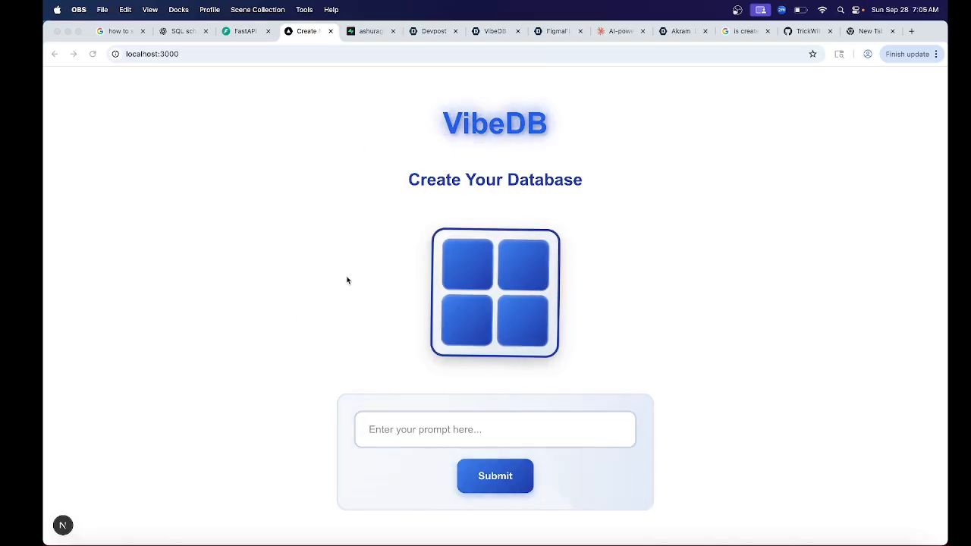
# - Submit the prompt "I want you to generate an sql schema for flowers and their growth. include relevant data in the table rows"
pyautogui.click(386, 431)
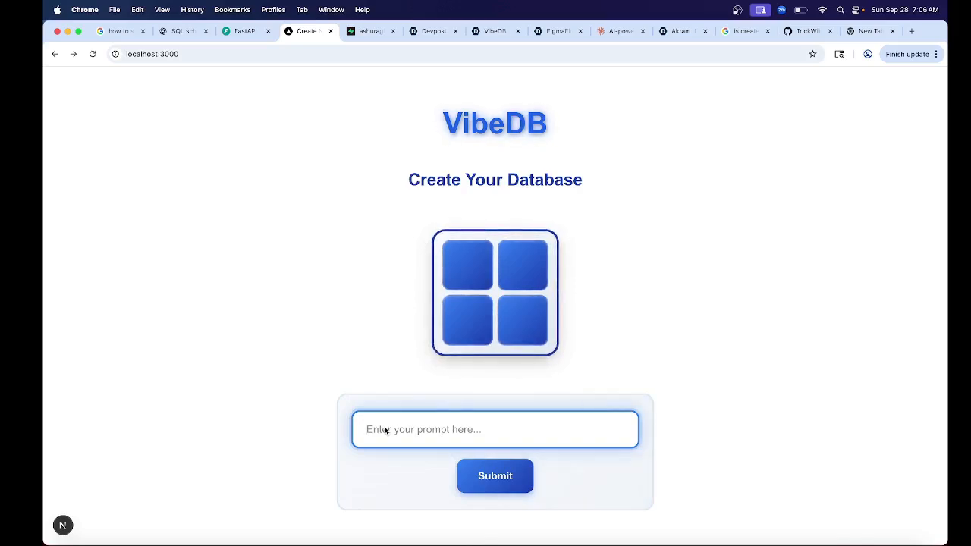
pyautogui.write('I wan')
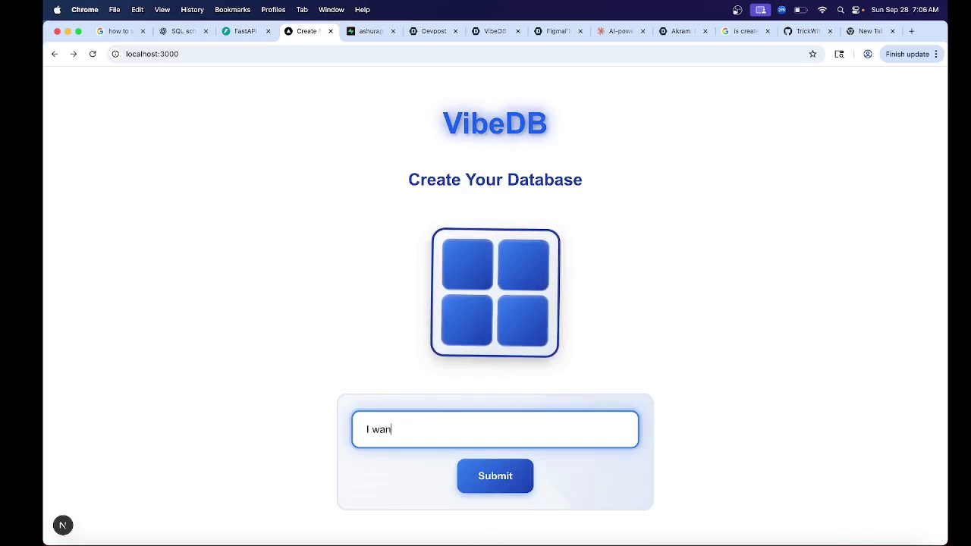
pyautogui.write('t you to ')
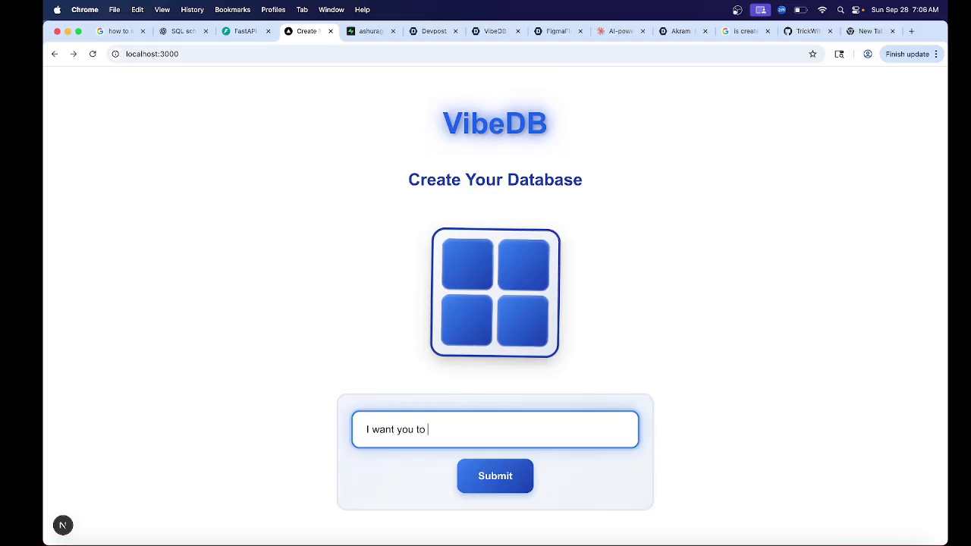
pyautogui.write('generate an sq')
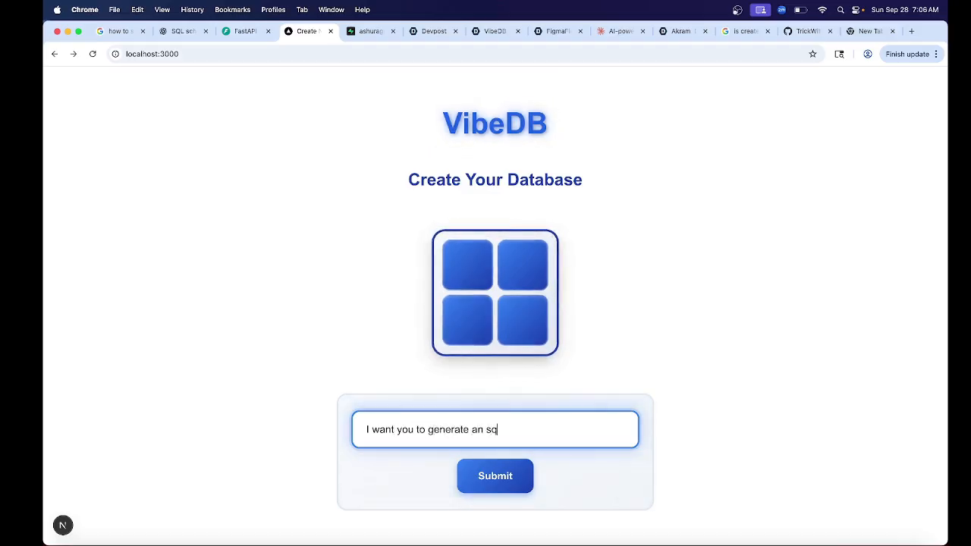
pyautogui.write('l schema')
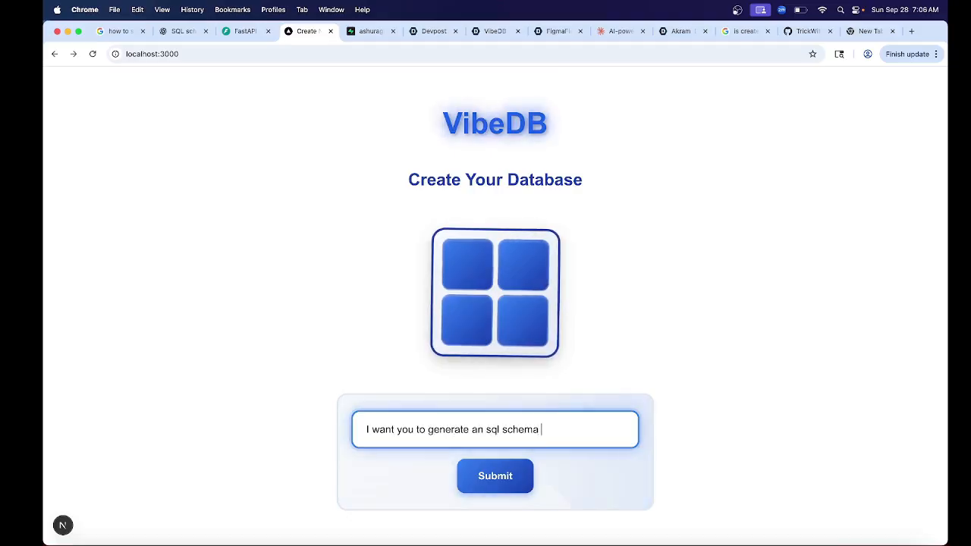
pyautogui.write(' for')
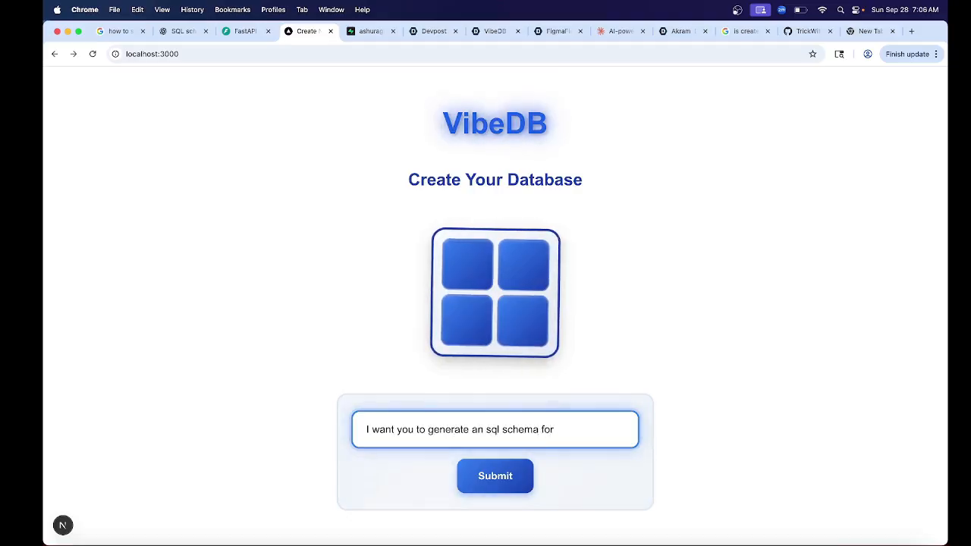
pyautogui.write(' flowers a')
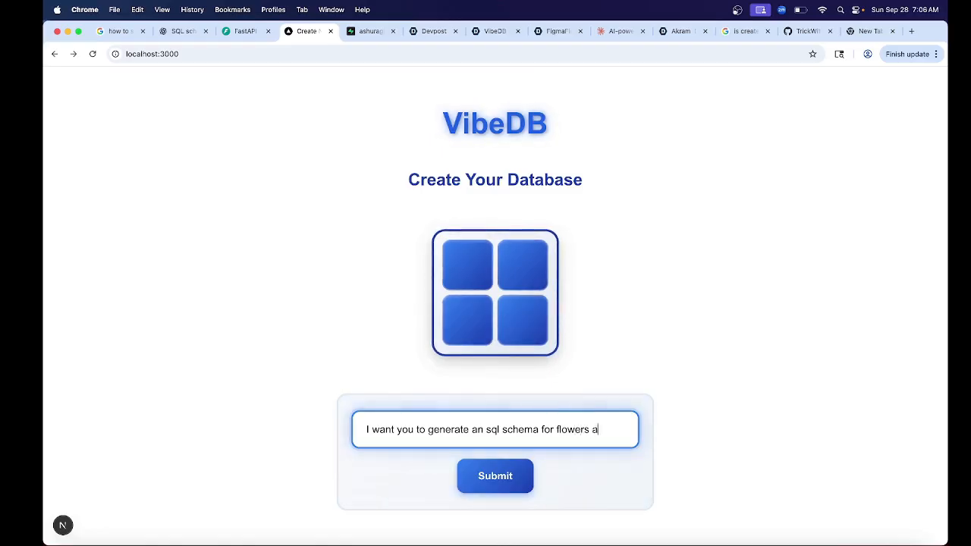
pyautogui.write('nd their growth')
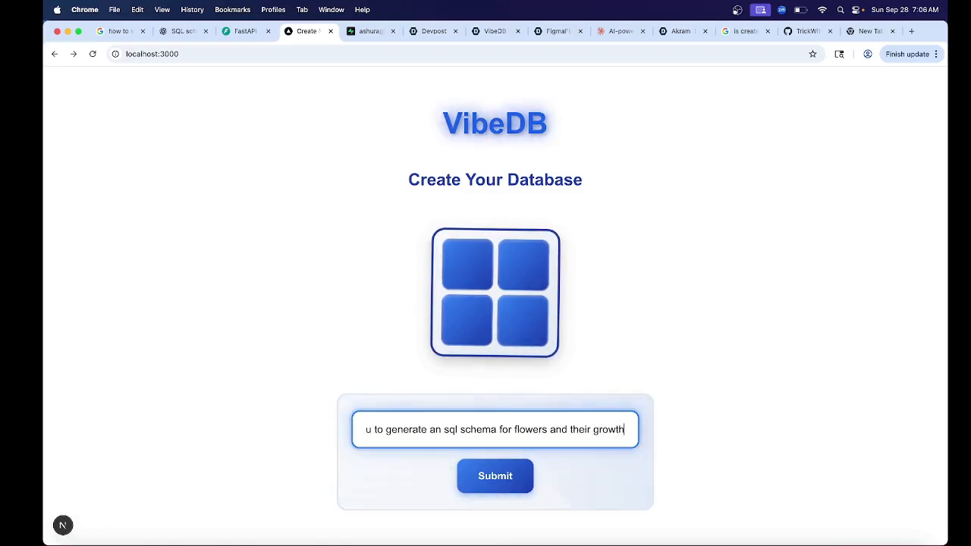
pyautogui.write('. include')
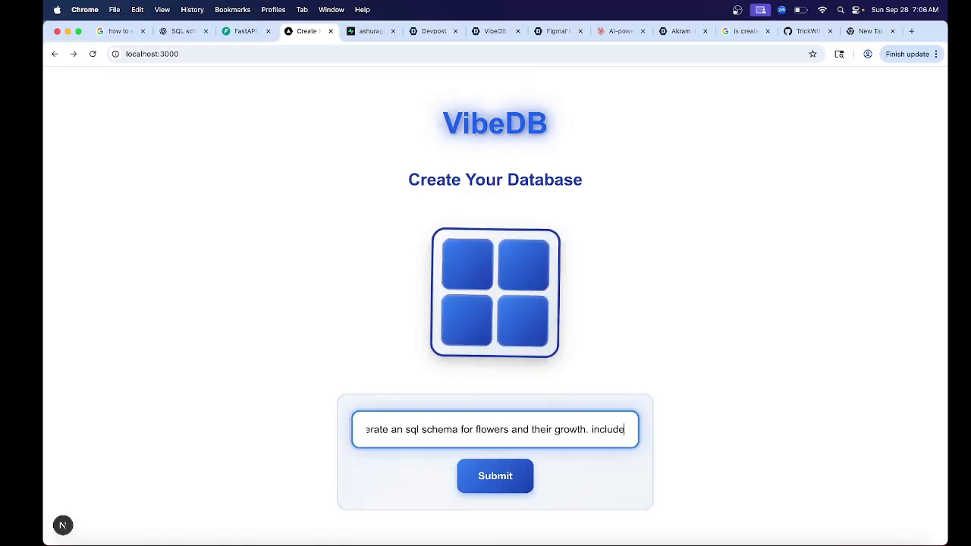
pyautogui.write(' relevan')
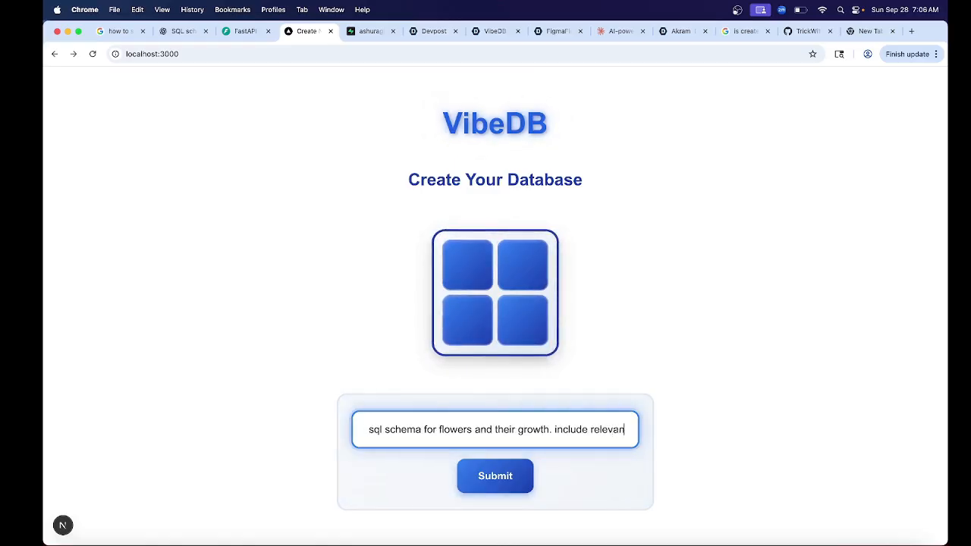
pyautogui.write('t data in th')
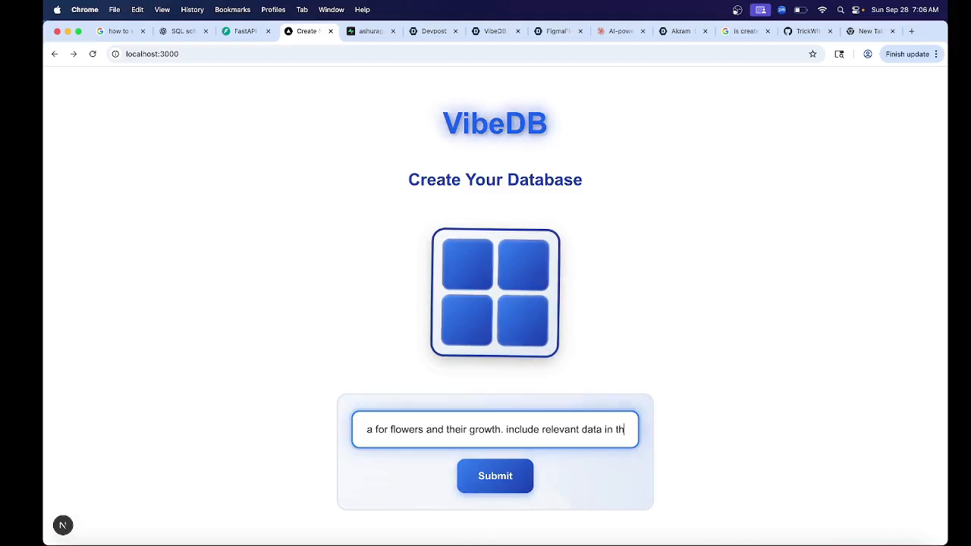
pyautogui.press('BackSpace')
pyautogui.press('BackSpace')
pyautogui.write('is')
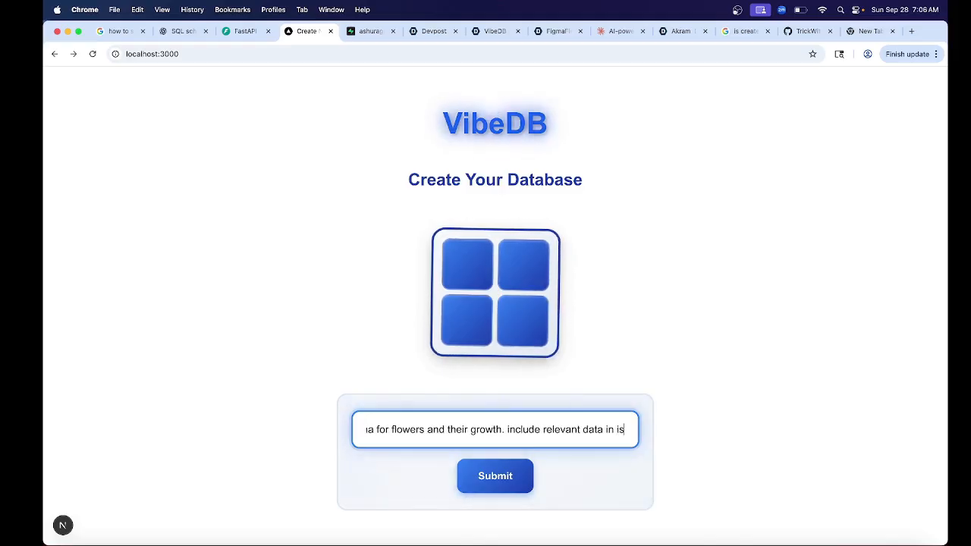
pyautogui.press('BackSpace')
pyautogui.press('BackSpace')
pyautogui.write('the table ro')
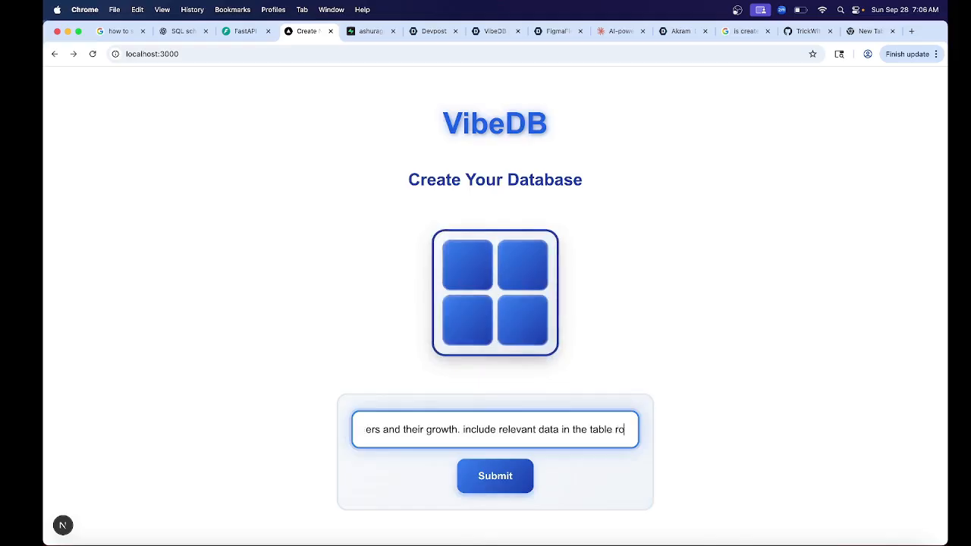
pyautogui.write('ws')
pyautogui.click(497, 478)
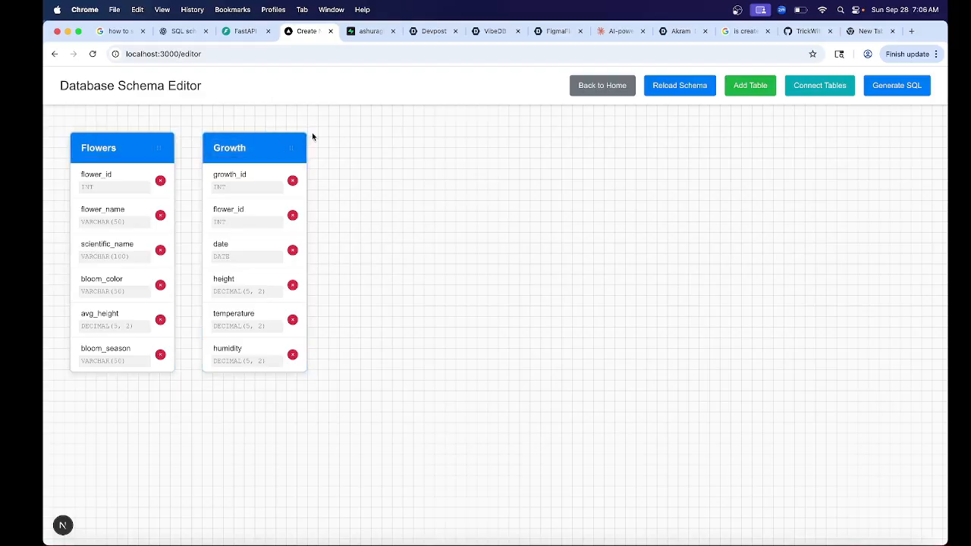
# - Delete the growth_id column from the Growth table and move the table to about (365, 122), lower and farther from Flowers
pyautogui.click(293, 182)
pyautogui.click(581, 123)
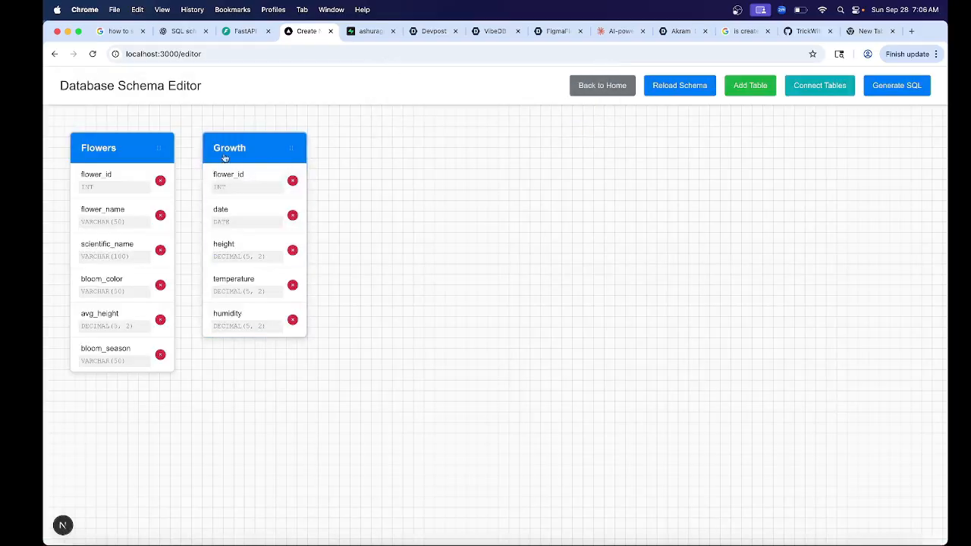
pyautogui.moveTo(286, 146); pyautogui.dragTo(327, 214)
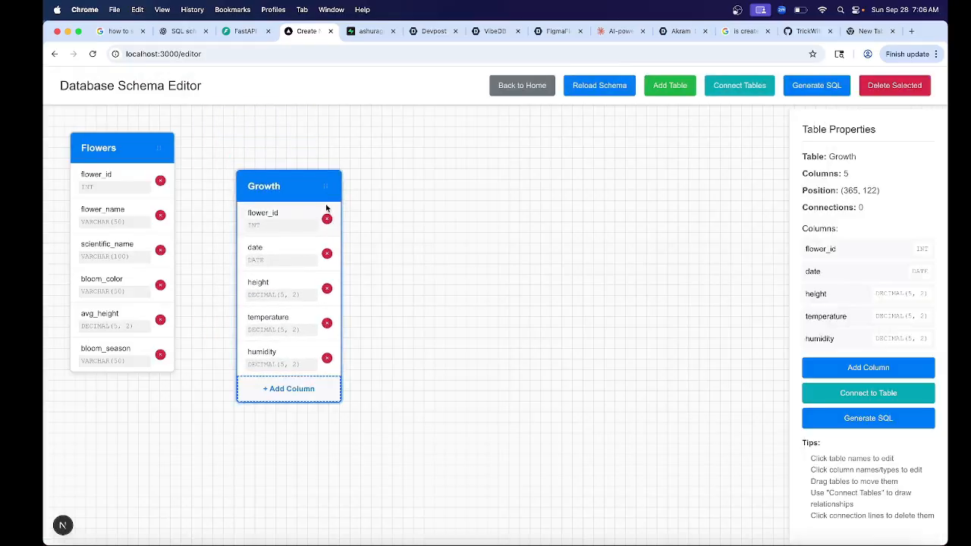
# - Add a new column to the Growth table and name it growth_id
pyautogui.click(852, 369)
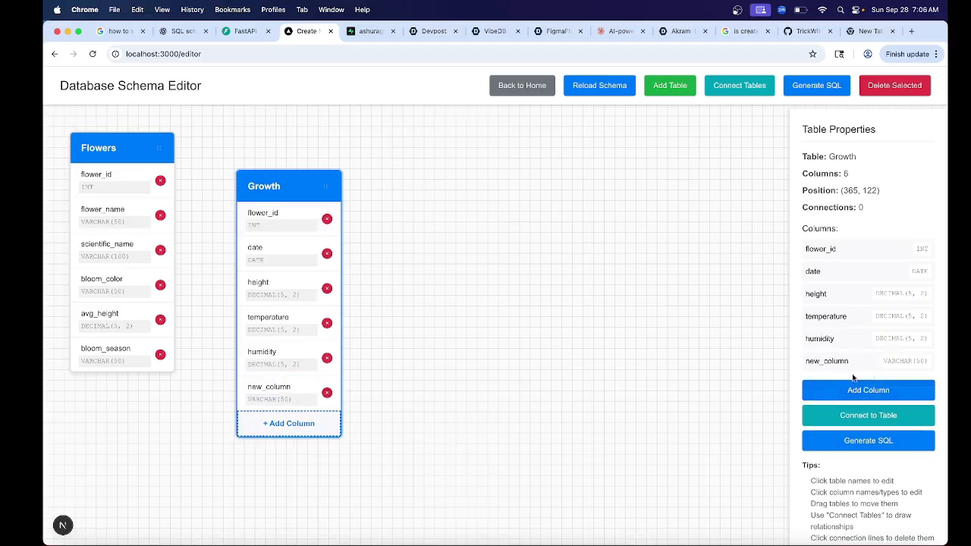
pyautogui.click(271, 387)
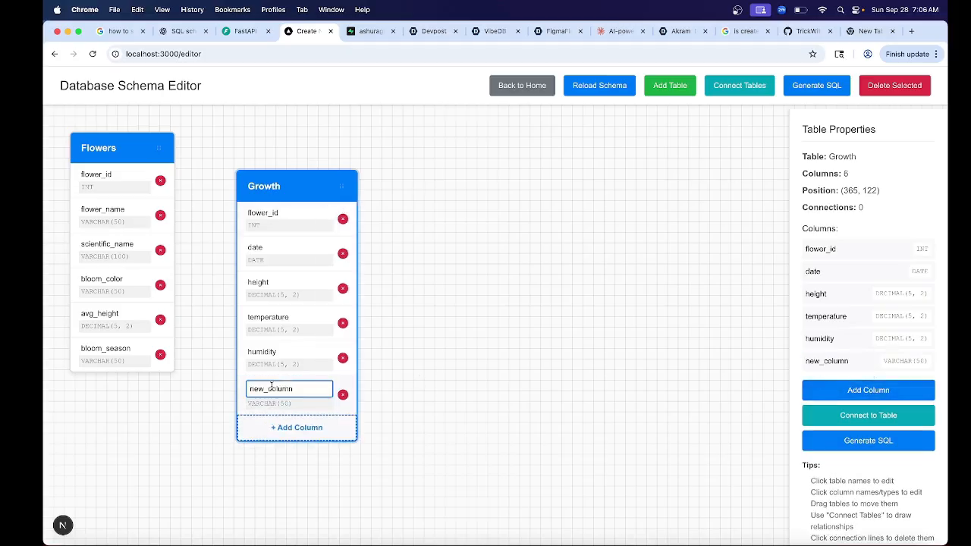
pyautogui.press('BackSpace')
pyautogui.press('BackSpace')
pyautogui.press('BackSpace')
pyautogui.press('BackSpace')
pyautogui.press('BackSpace')
pyautogui.press('BackSpace')
pyautogui.press('BackSpace')
pyautogui.press('BackSpace')
pyautogui.press('BackSpace')
pyautogui.press('BackSpace')
pyautogui.write('growth')
pyautogui.click(502, 348)
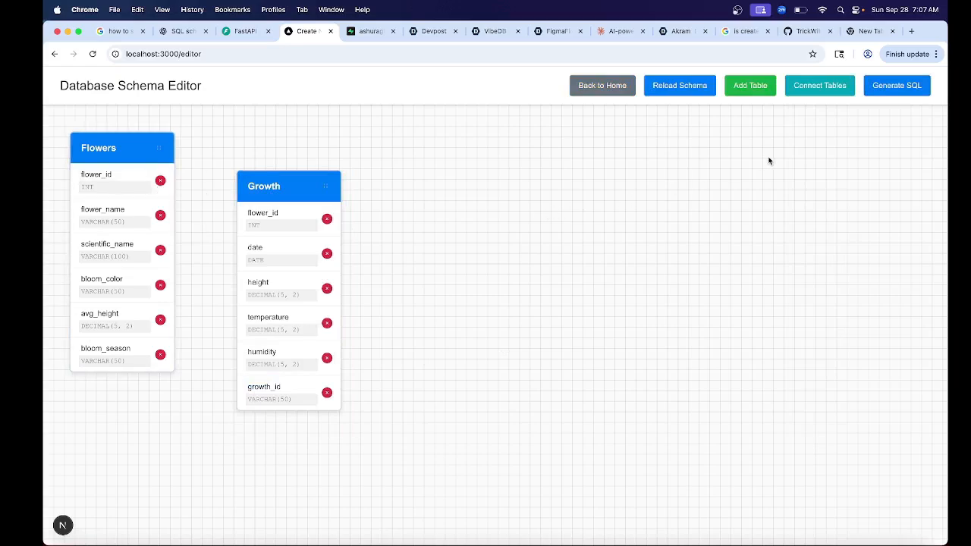
# - Generate the SQL for the Flowers and Growth schema and dismiss the resulting message
pyautogui.click(909, 92)
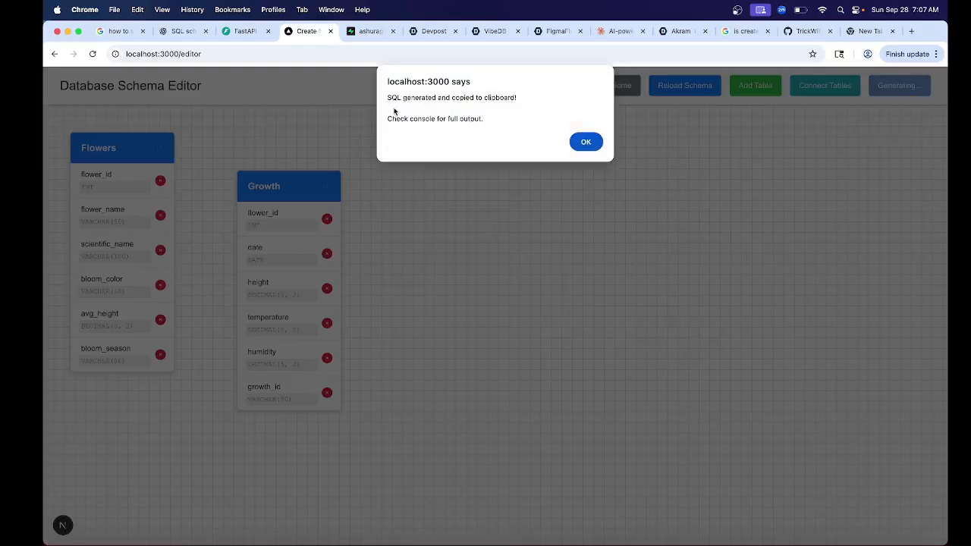
pyautogui.click(589, 144)
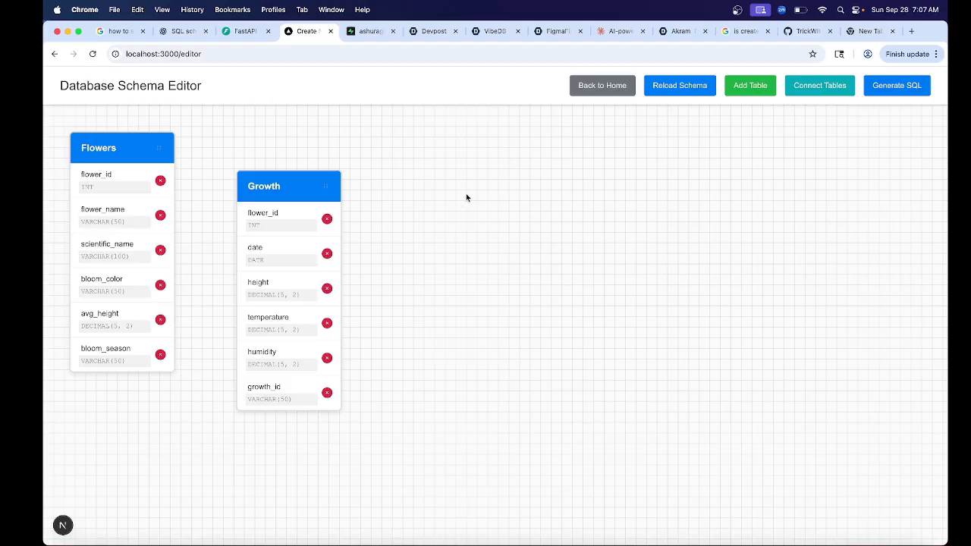
# - Switch to Supabase, replace the contents of the Flower Growth Tracking query with the copied SQL, and run it
pyautogui.click(370, 33)
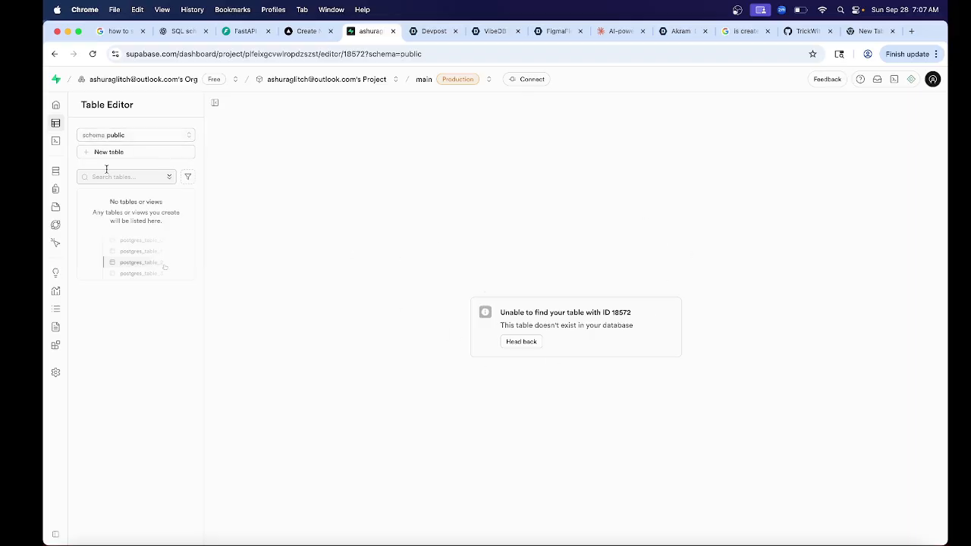
pyautogui.click(68, 142)
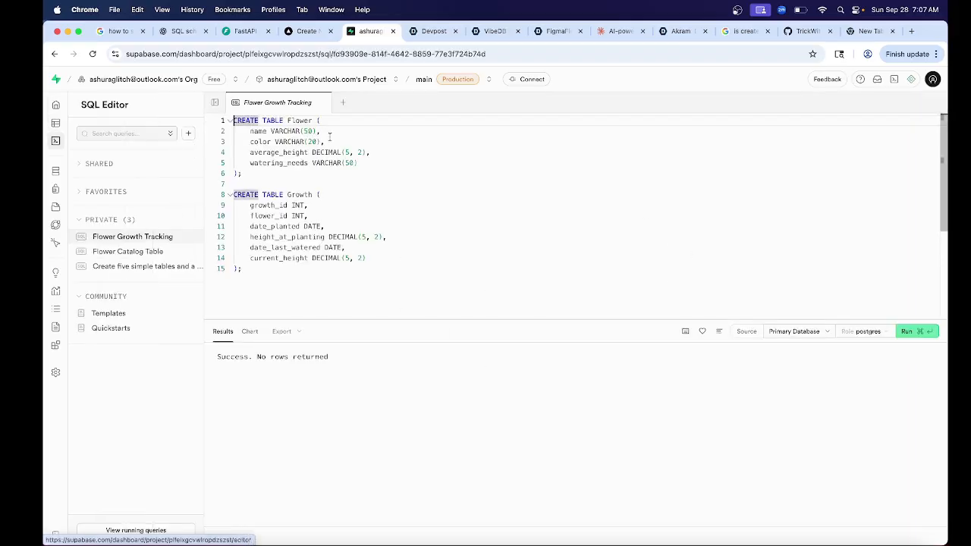
pyautogui.moveTo(334, 266); pyautogui.dragTo(202, 131)
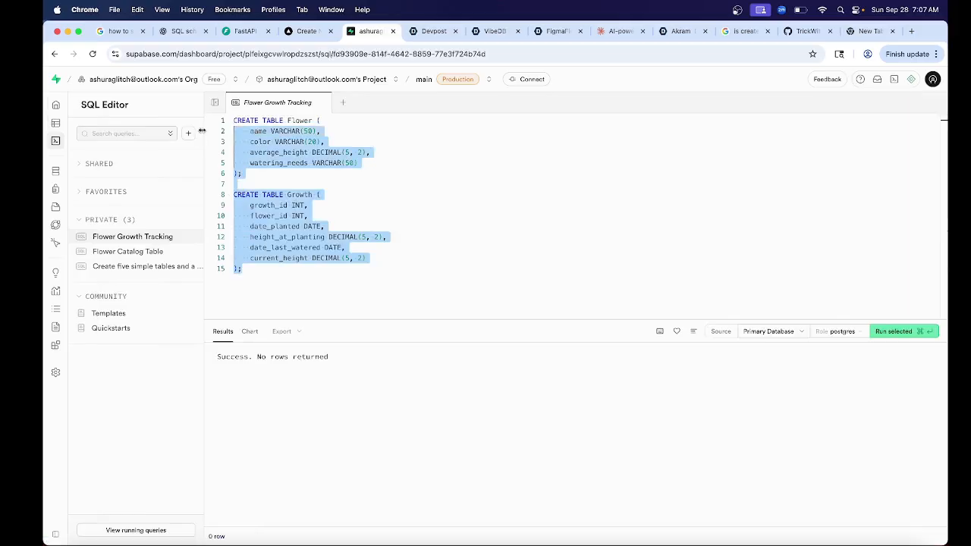
pyautogui.press('BackSpace')
pyautogui.press('BackSpace')
pyautogui.press('BackSpace')
pyautogui.press('BackSpace')
pyautogui.press('BackSpace')
pyautogui.press('BackSpace')
pyautogui.press('BackSpace')
pyautogui.press('BackSpace')
pyautogui.press('BackSpace')
pyautogui.press('BackSpace')
pyautogui.press('BackSpace')
pyautogui.press('BackSpace')
pyautogui.press('BackSpace')
pyautogui.press('BackSpace')
pyautogui.press('BackSpace')
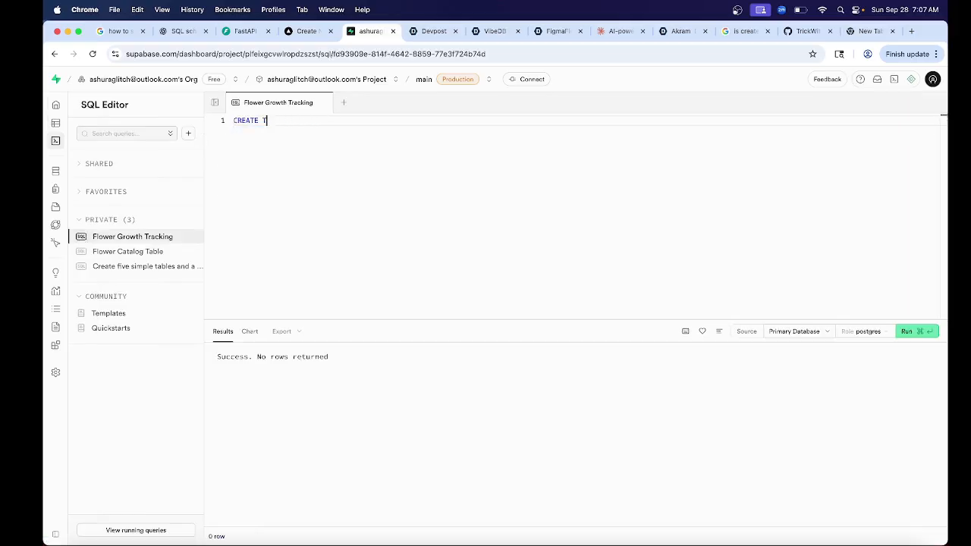
pyautogui.press('BackSpace')
pyautogui.press('BackSpace')
pyautogui.press('BackSpace')
pyautogui.press('BackSpace')
pyautogui.press('BackSpace')
pyautogui.press('BackSpace')
pyautogui.press('BackSpace')
pyautogui.press('BackSpace')
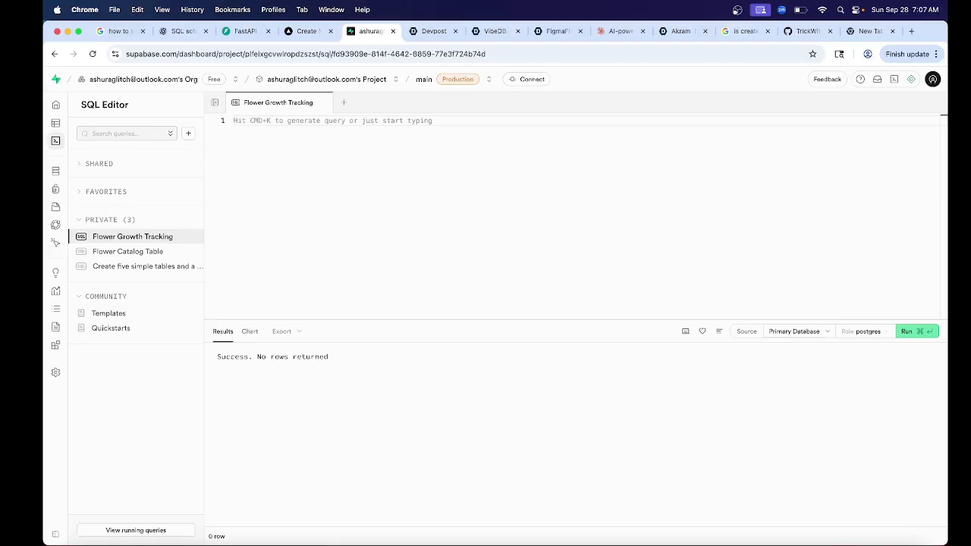
pyautogui.press('super+v')
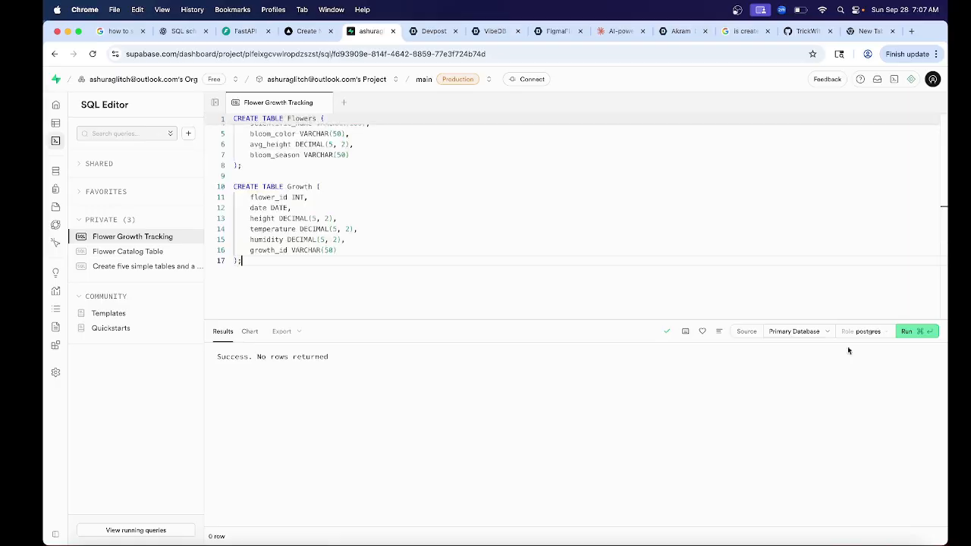
pyautogui.click(907, 332)
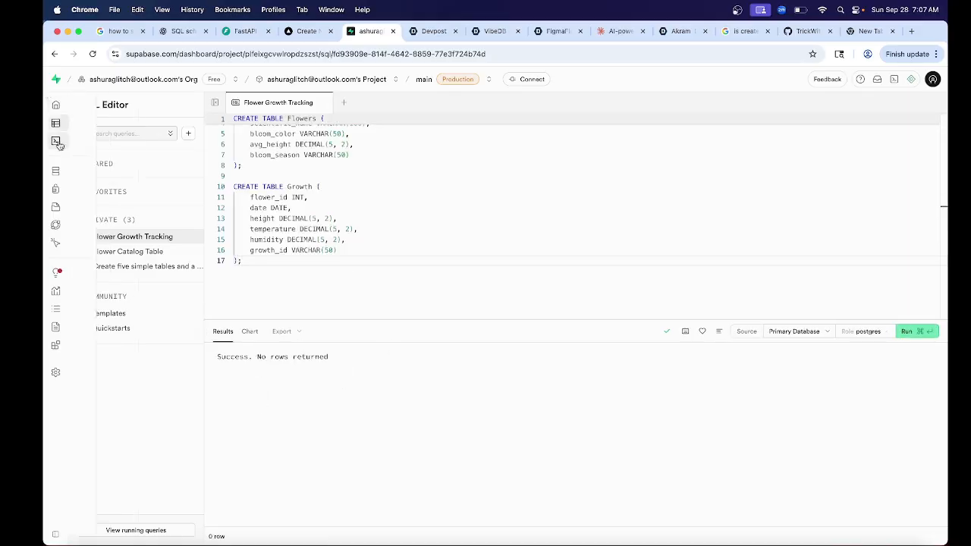
# - Display the database in the Schema Visualizer and move the growth table beside the flowers table so they no longer overlap
pyautogui.click(70, 171)
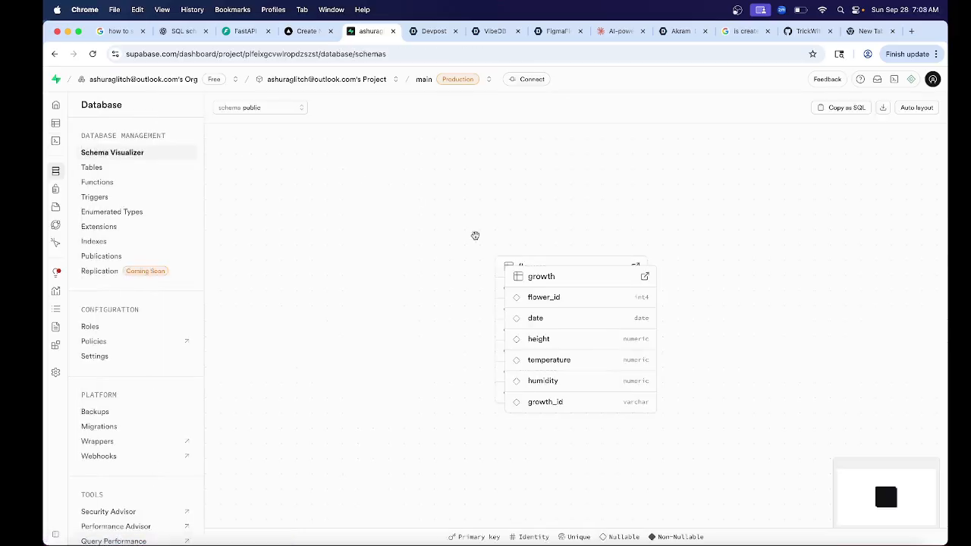
pyautogui.moveTo(552, 278); pyautogui.dragTo(739, 272)
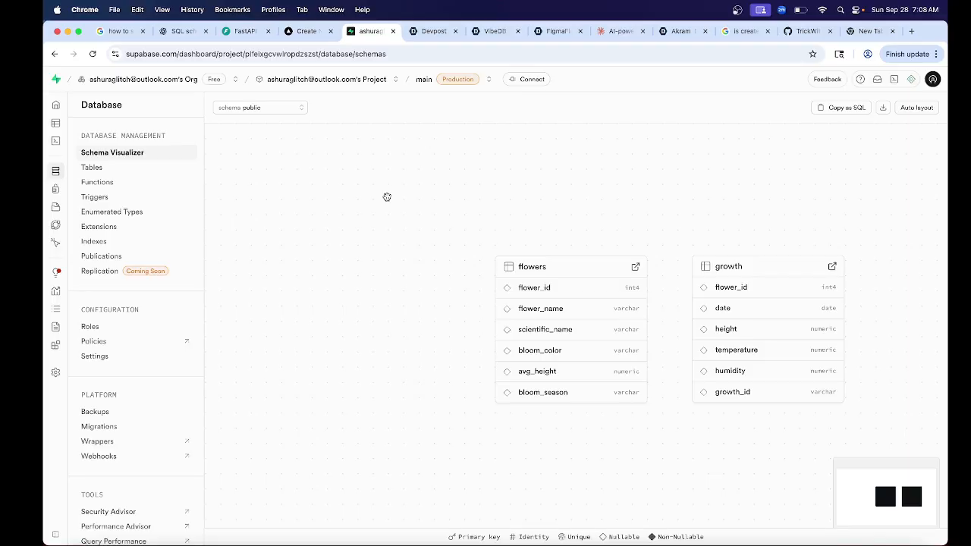
pyautogui.moveTo(475, 230); pyautogui.dragTo(363, 214)
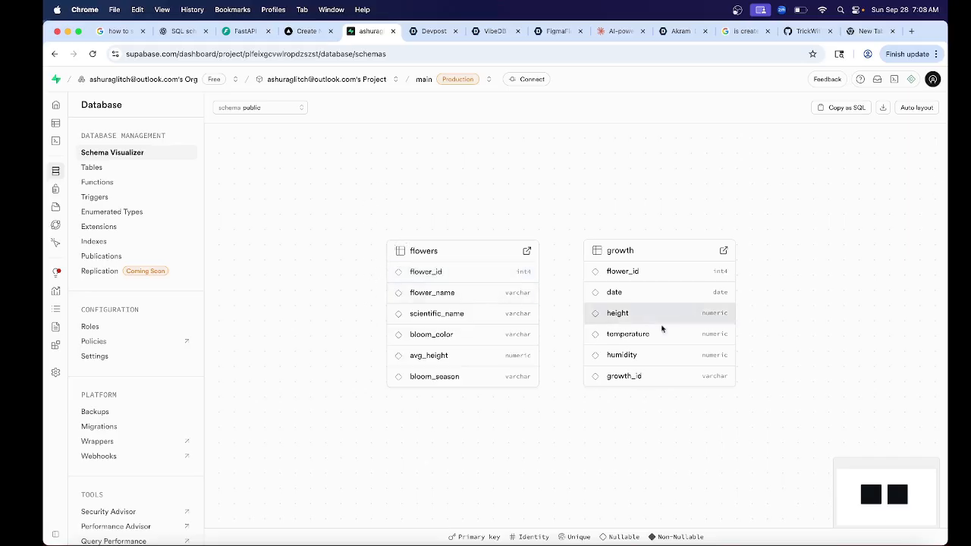
pyautogui.moveTo(551, 422); pyautogui.dragTo(536, 421)
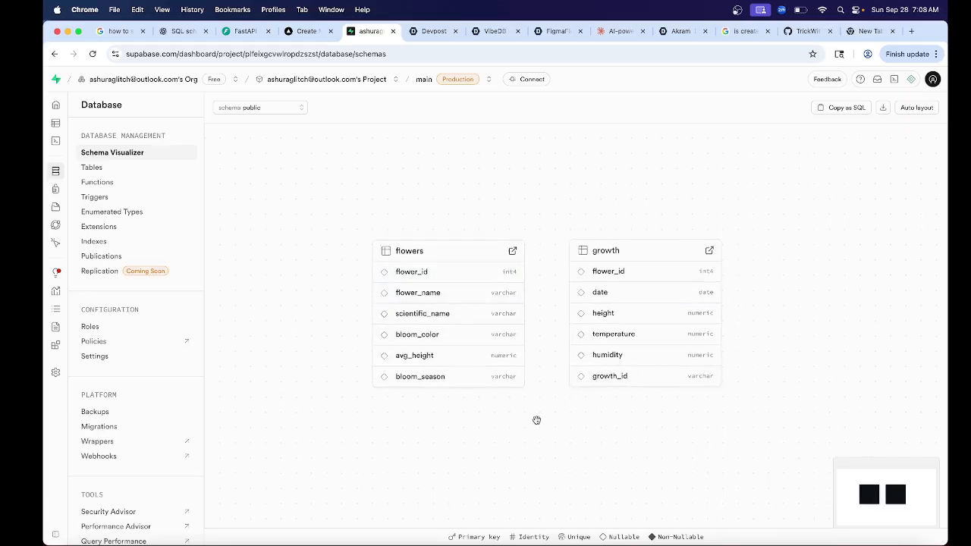